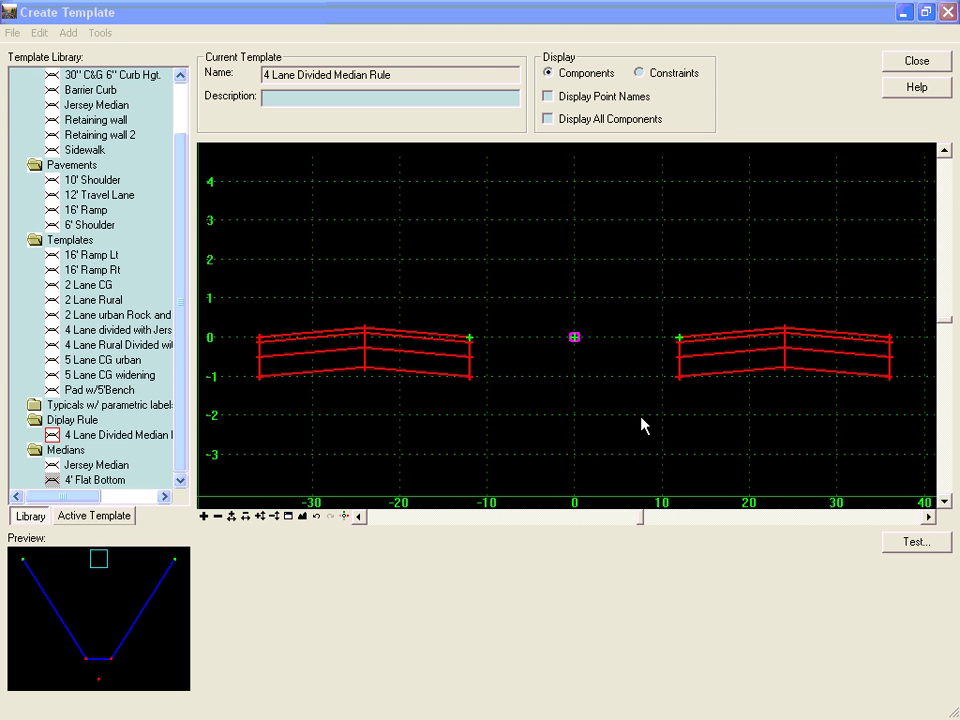
Drag the Jersey Median, then the 4' Flat Bottom ditch, from the Medians library onto the template origin.
mouse_move(476, 342)
mouse_move(679, 341)
mouse_move(578, 350)
click(84, 467)
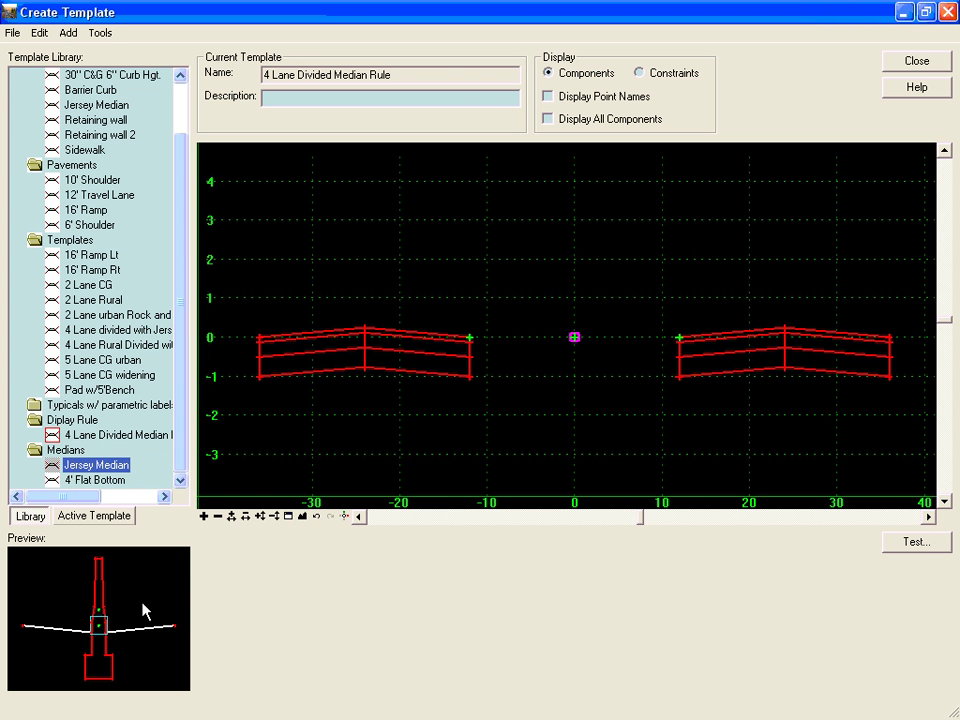
drag(144, 551, 575, 340)
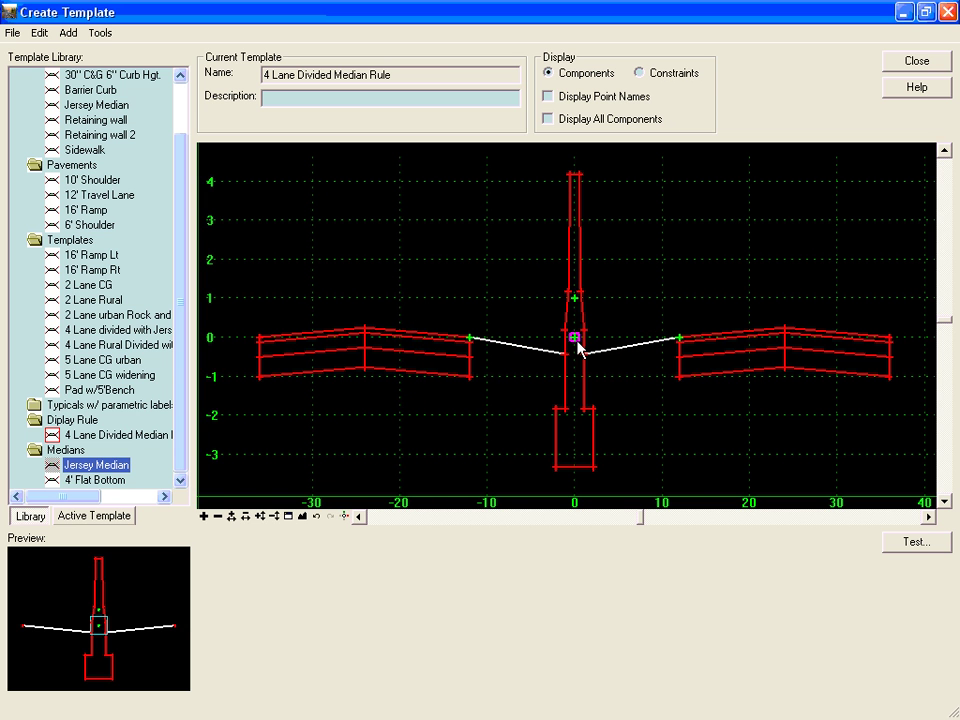
click(100, 481)
drag(101, 565, 575, 341)
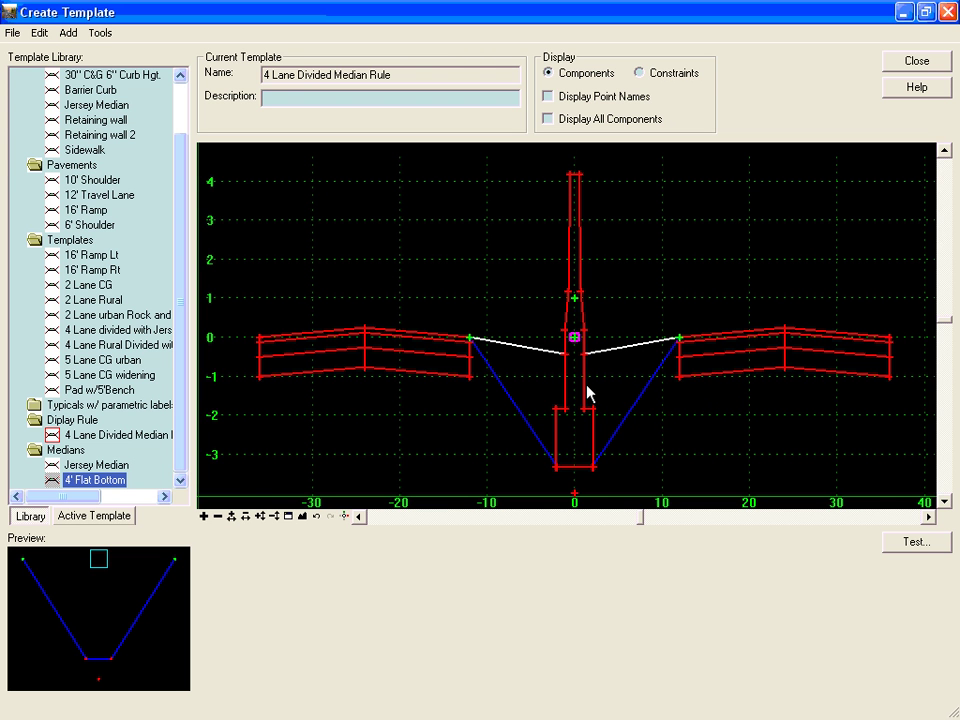
Open the Jersey Barrier's component display rules and add a new rule.
mouse_move(588, 393)
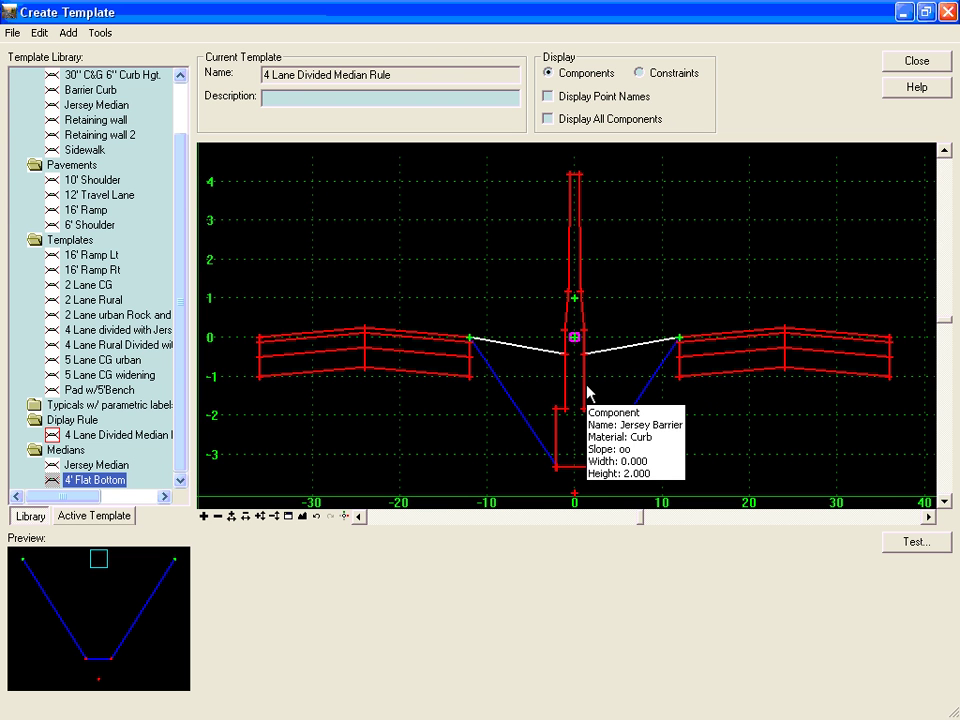
right_click(589, 390)
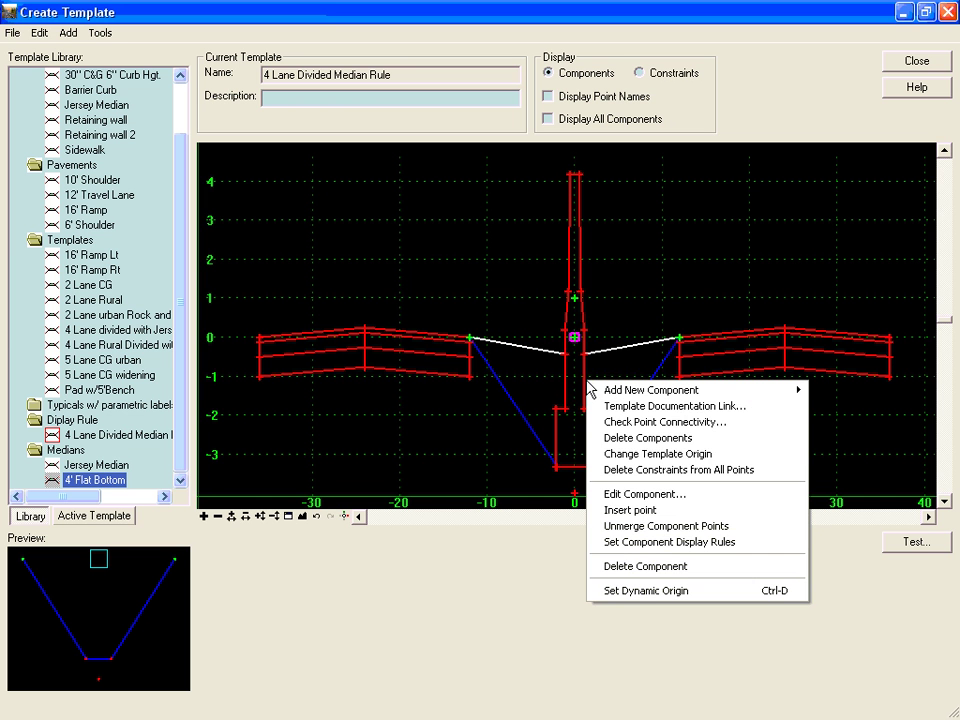
click(622, 493)
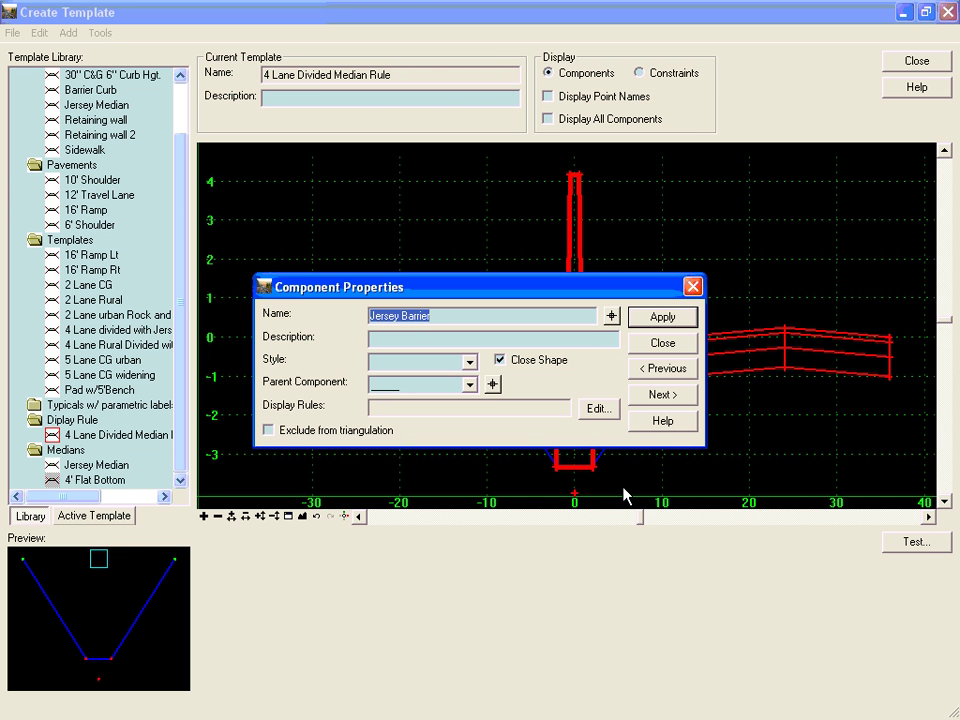
click(595, 410)
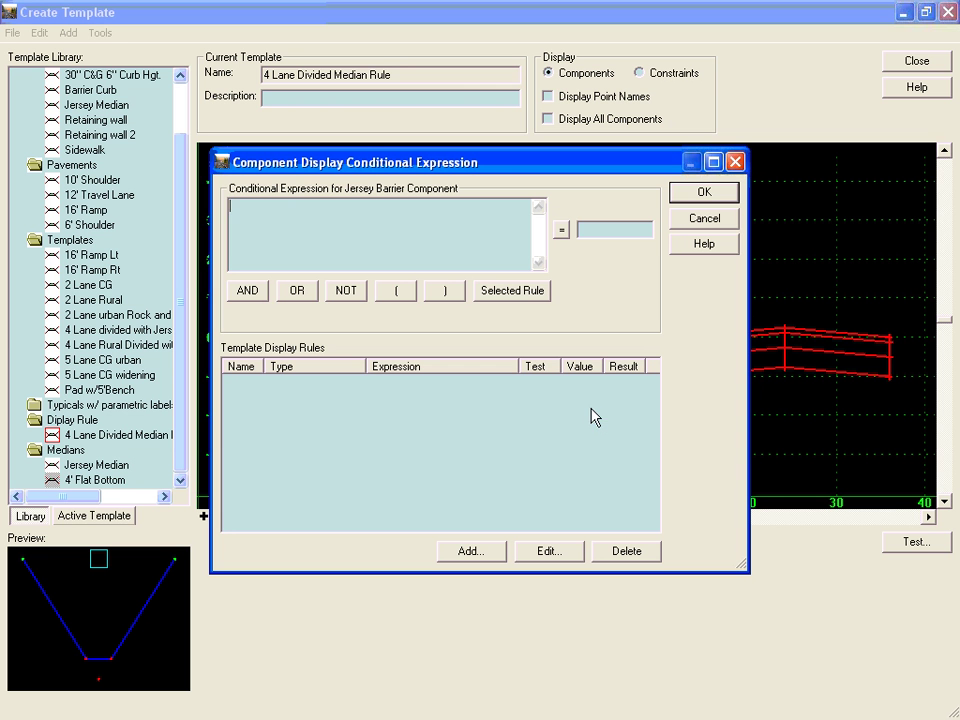
click(469, 551)
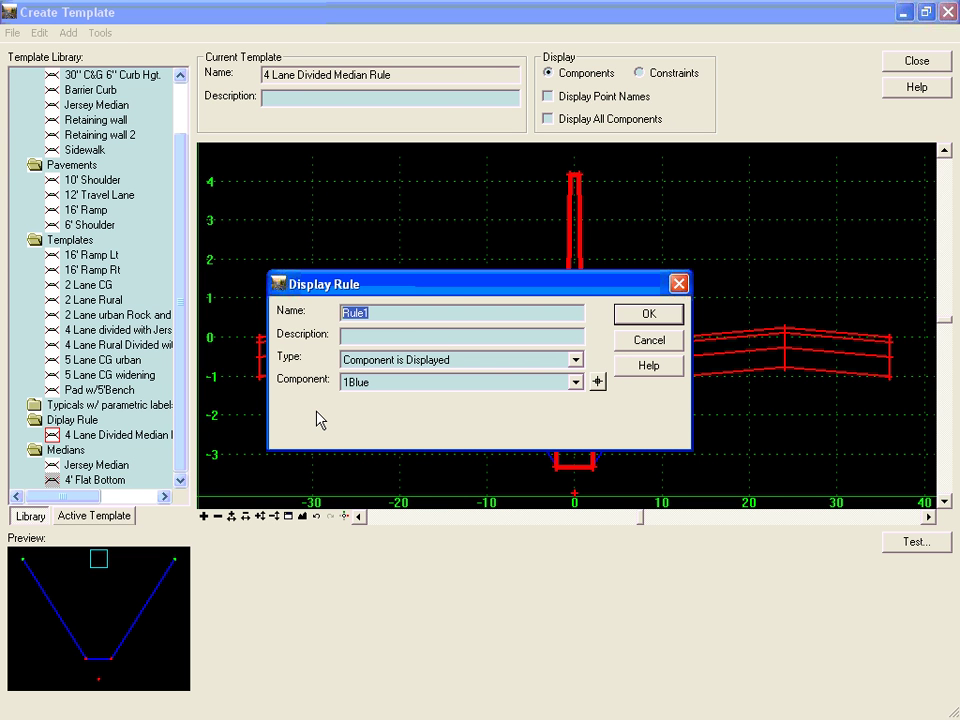
Name the rule Less Than 24' and make it a Horizontal distance between RIEP and LIEP.
text(Less Than 24)
text(')
click(575, 360)
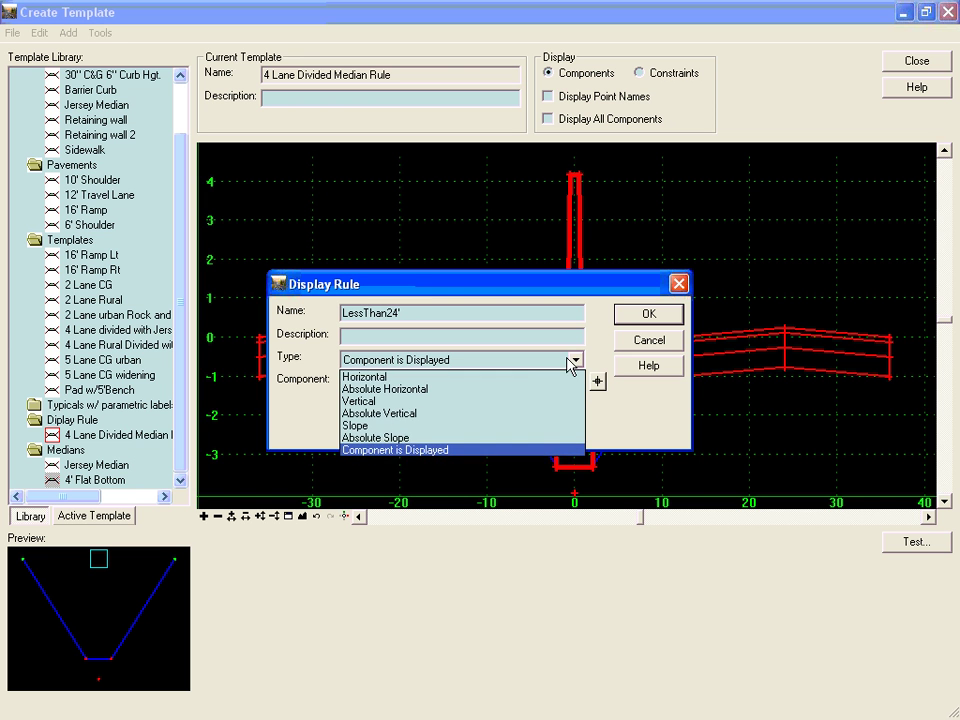
click(359, 379)
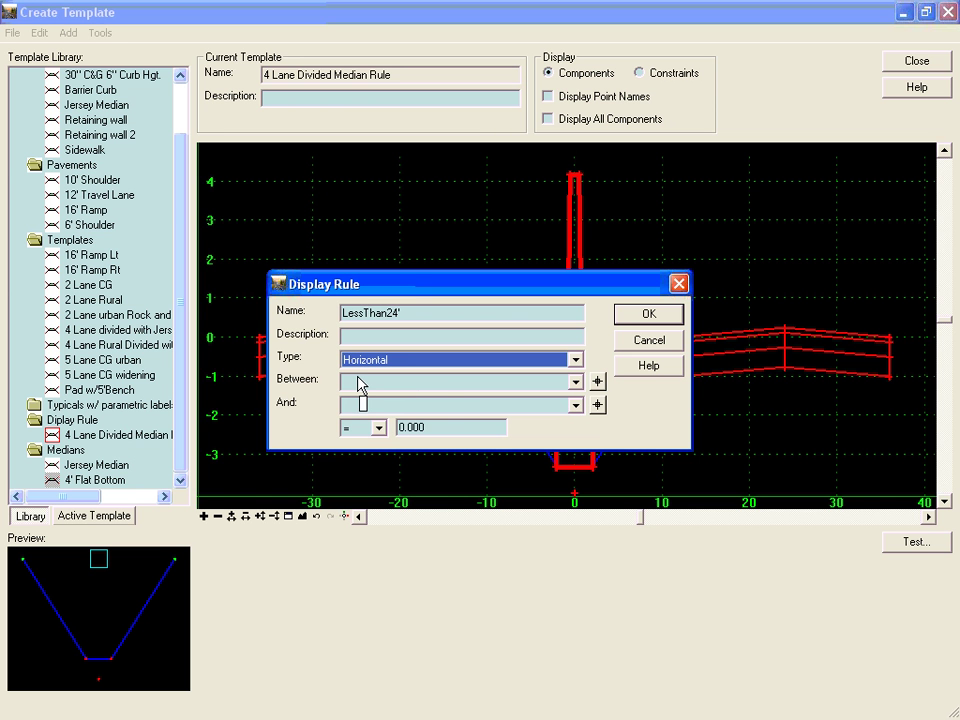
click(598, 383)
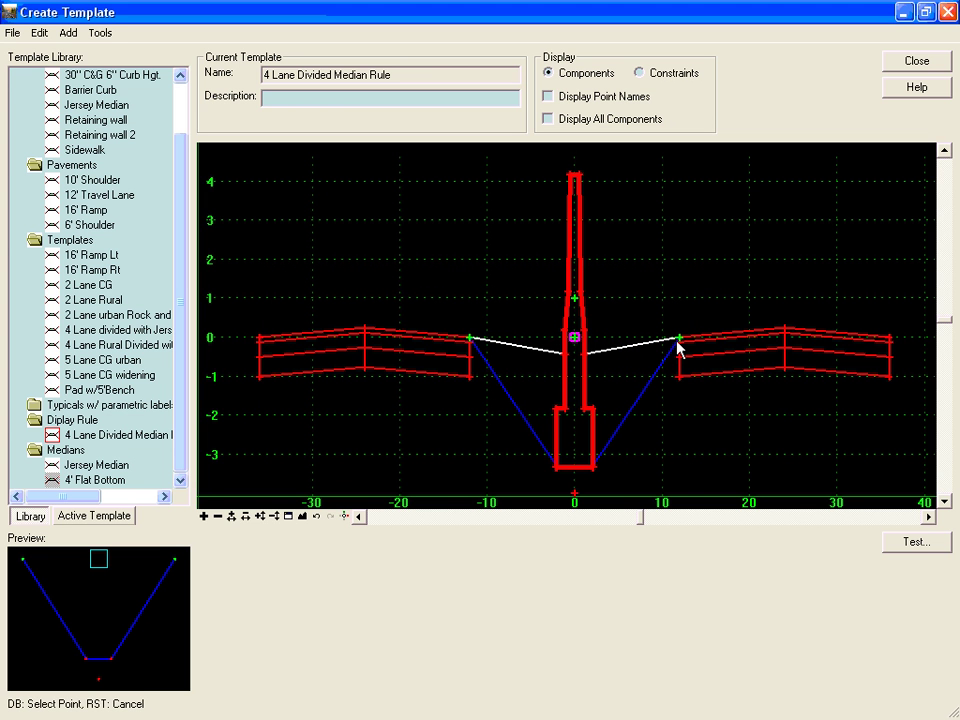
click(680, 341)
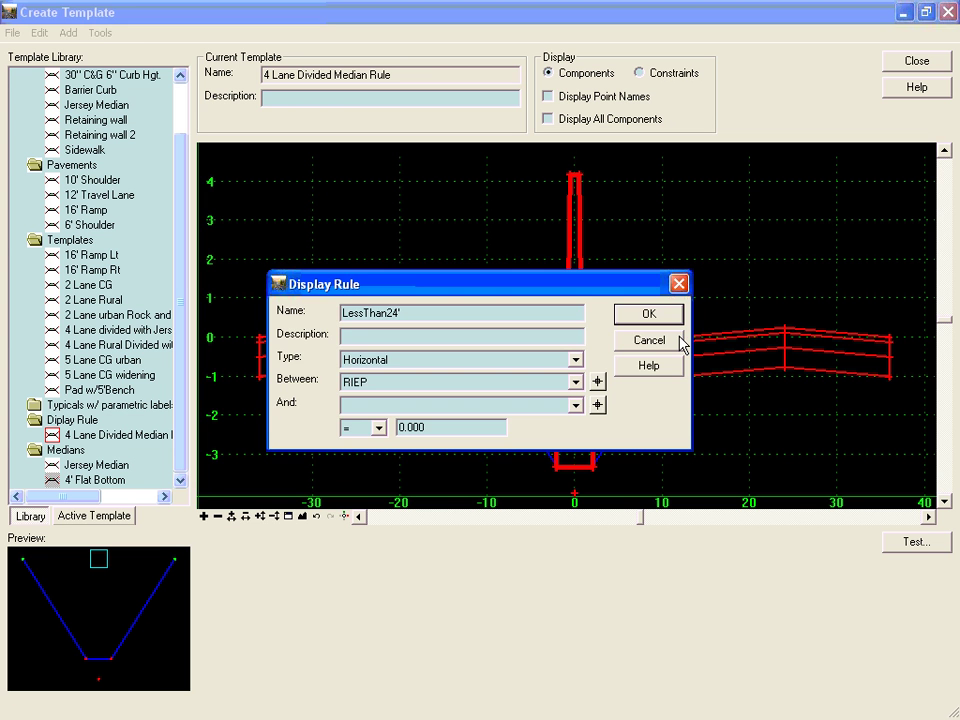
click(598, 405)
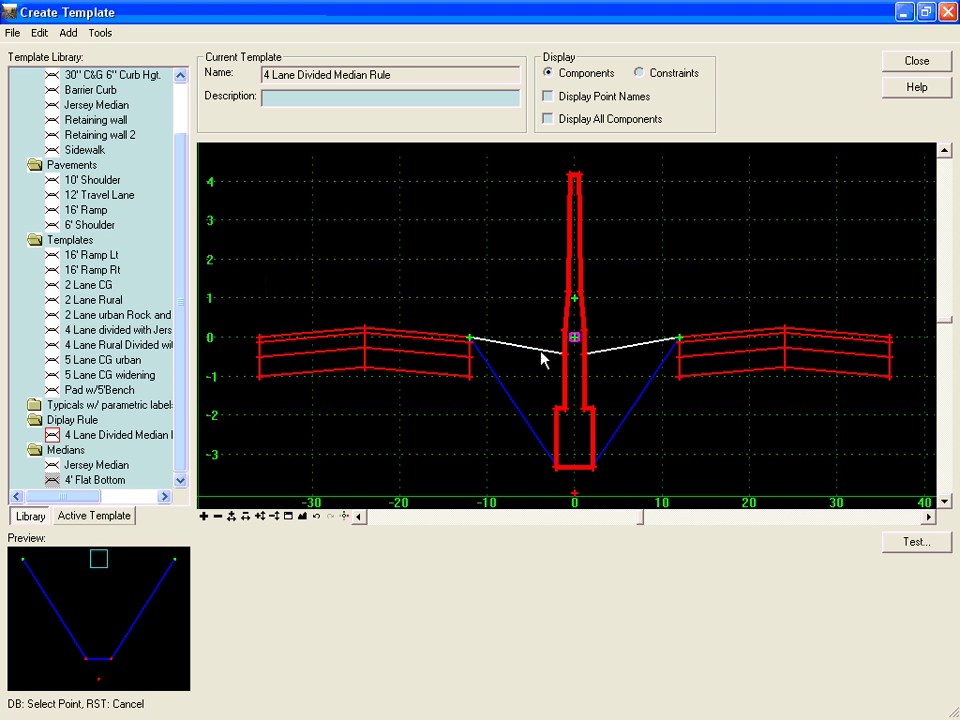
click(468, 334)
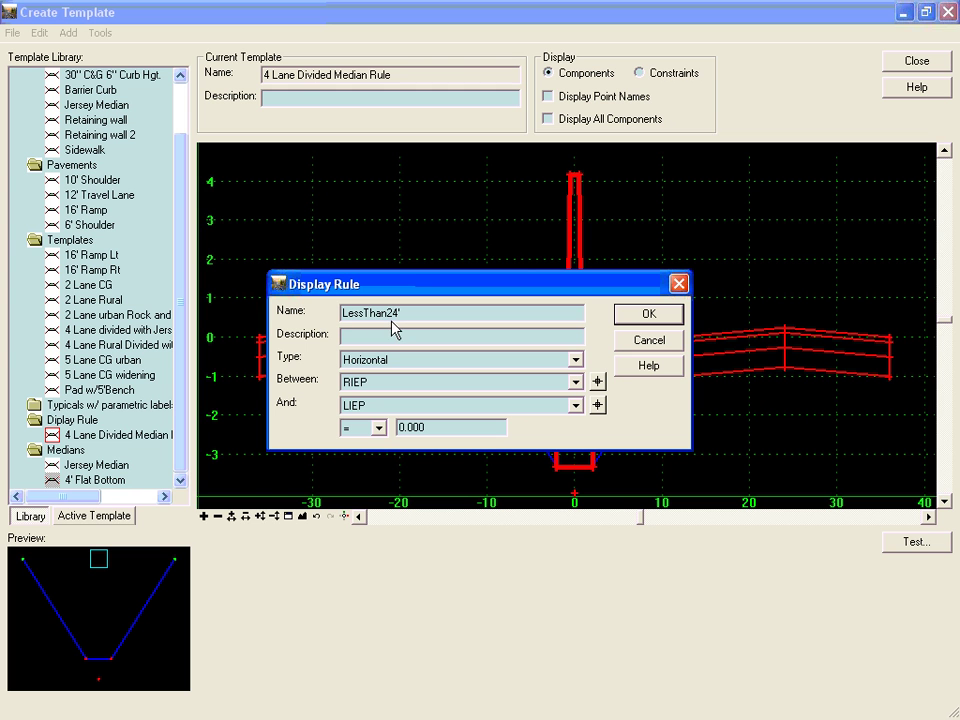
Make the rule RIEP - LIEP < 24 and save it to the rule list.
click(379, 428)
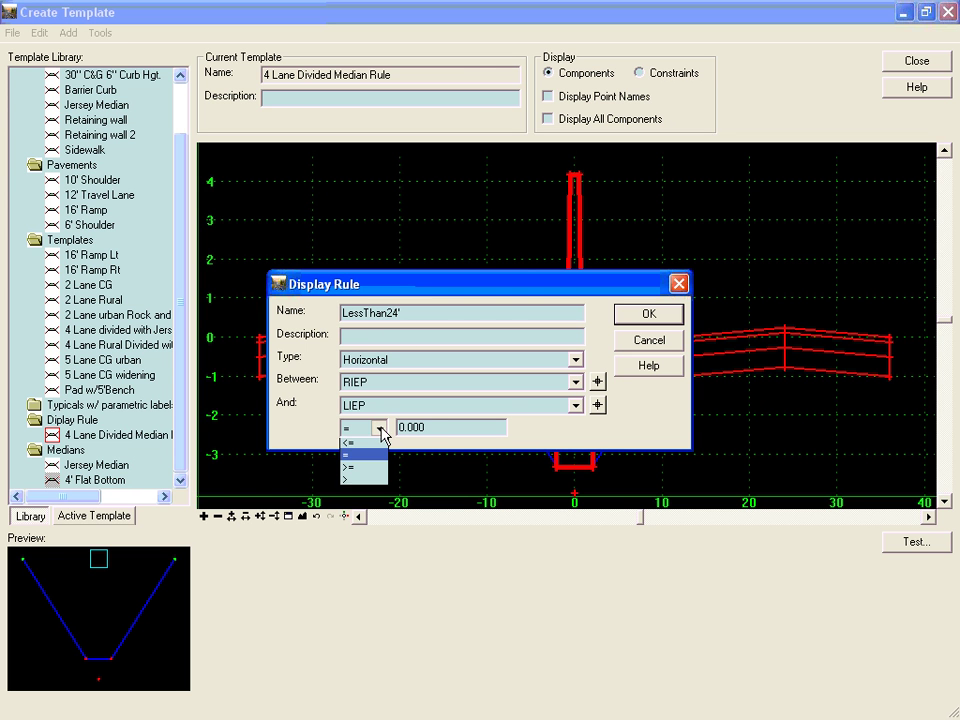
click(368, 447)
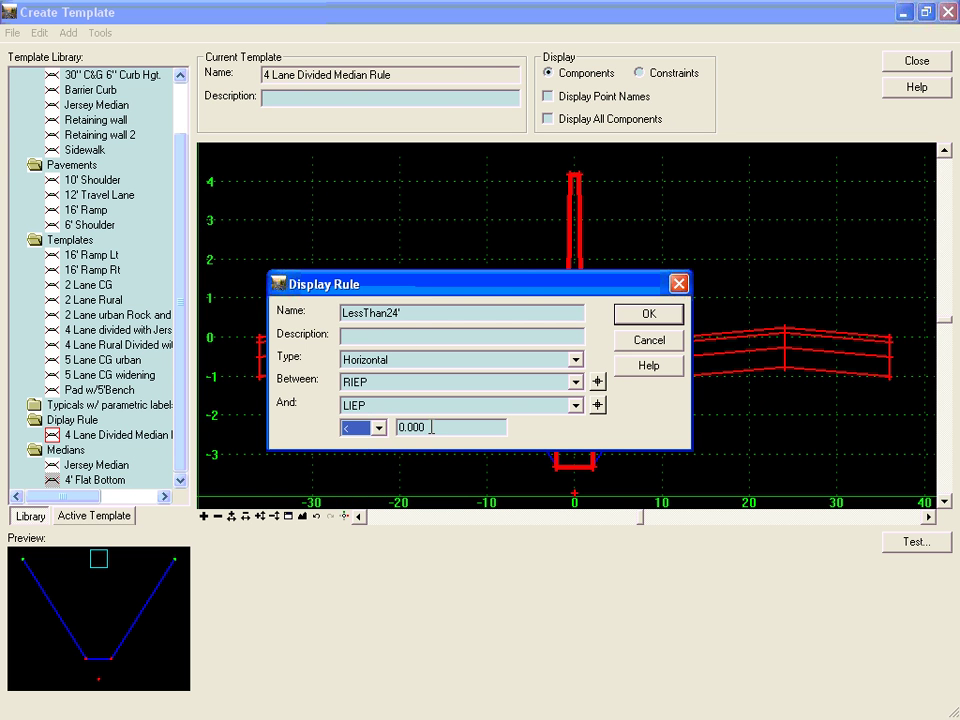
key(Tab)
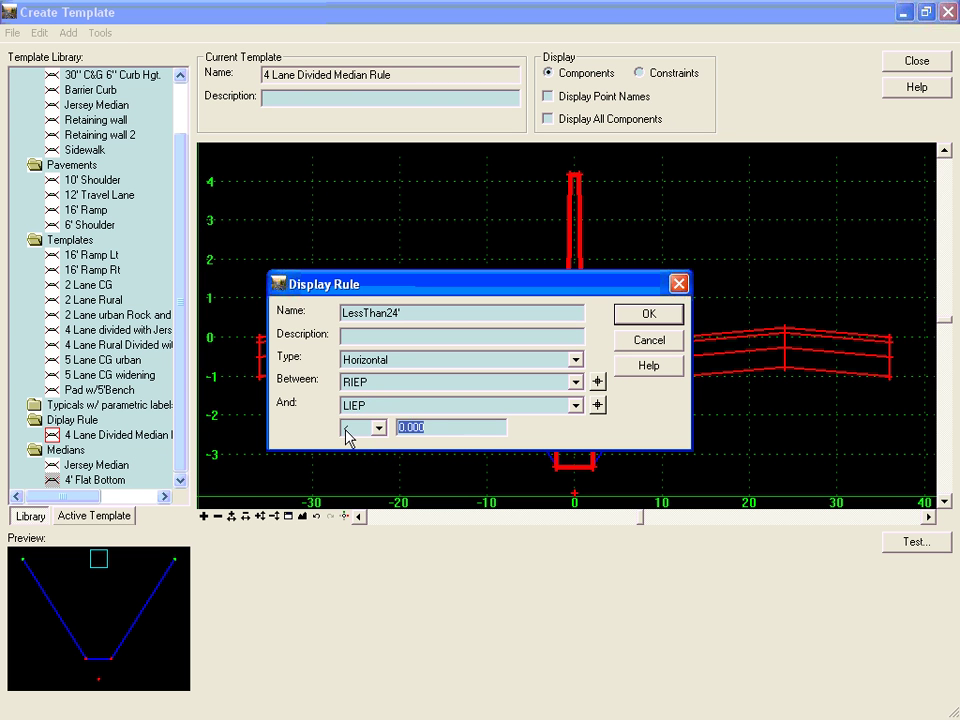
text(24)
click(650, 314)
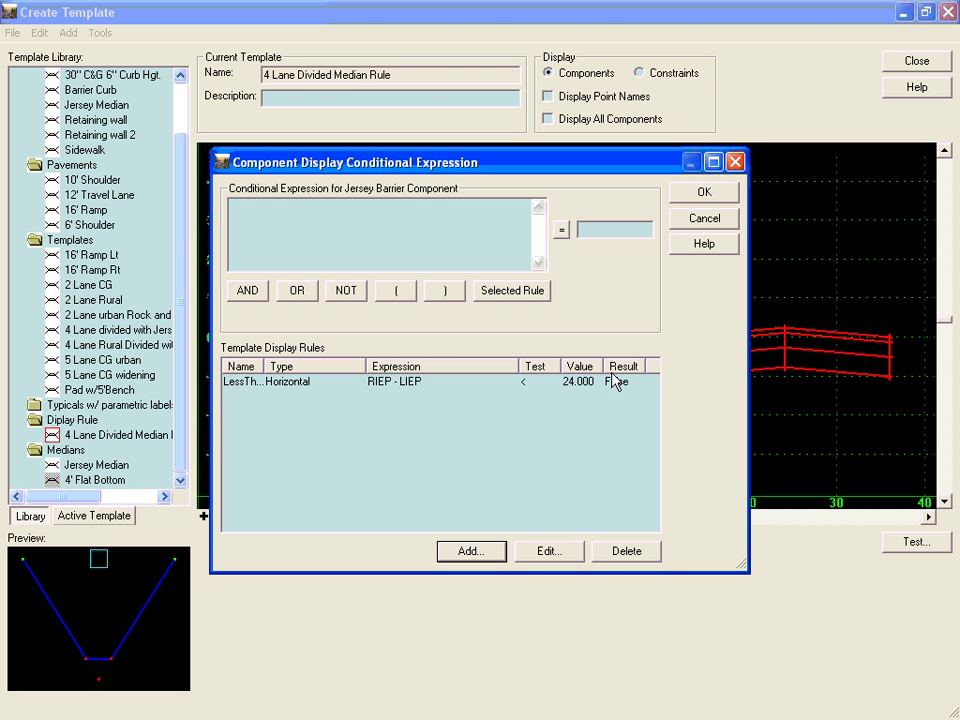
Change the LessThan24' rule's comparison to less than or equal to 24.
click(575, 384)
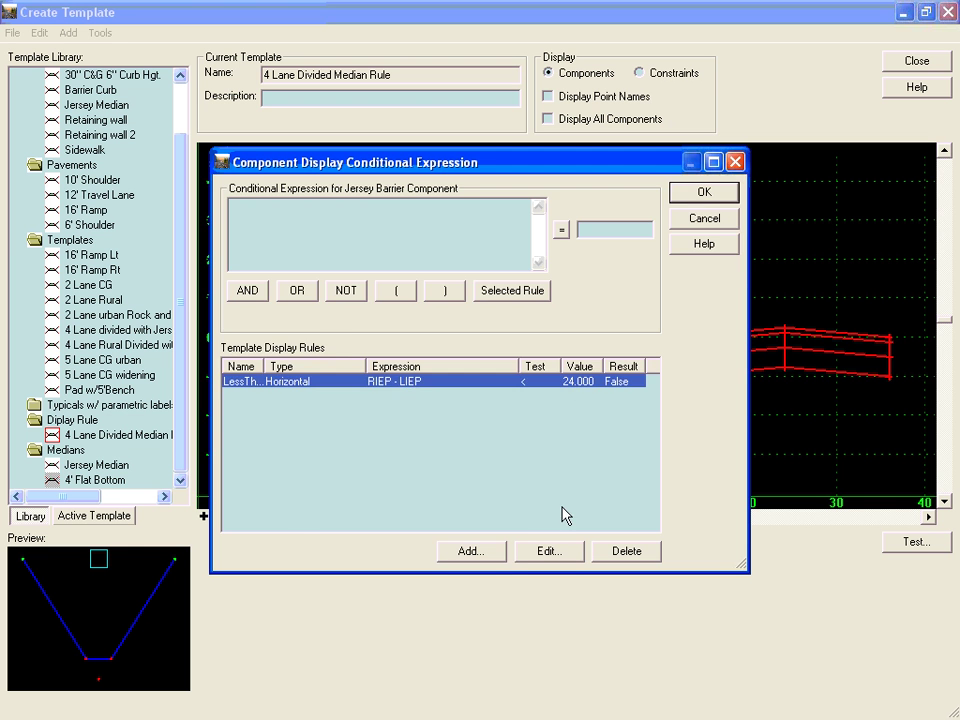
click(549, 551)
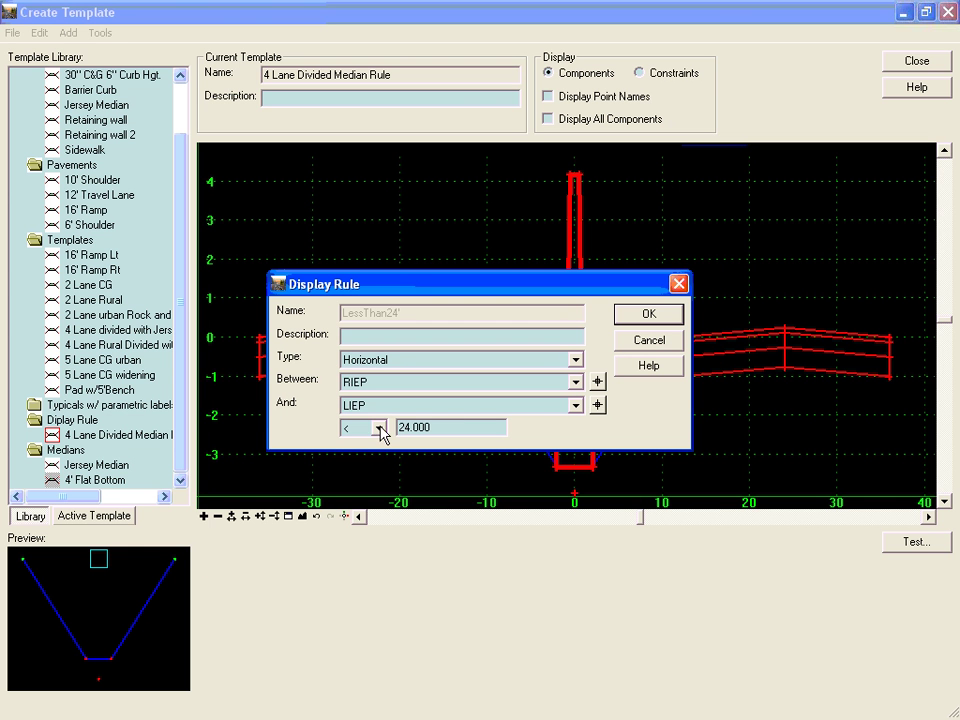
click(379, 429)
click(366, 456)
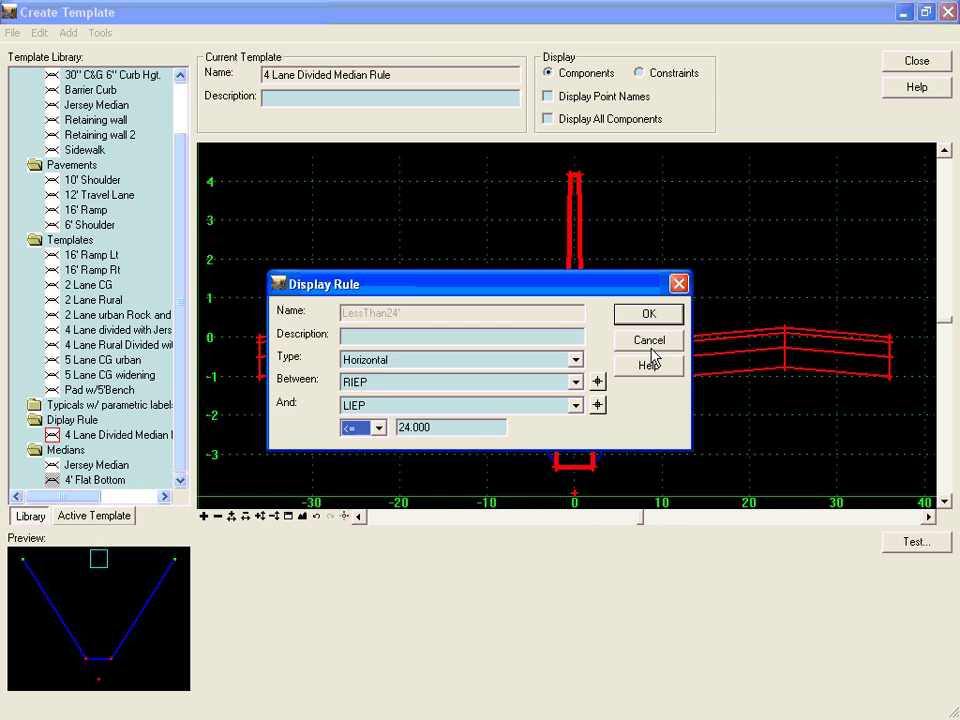
click(656, 315)
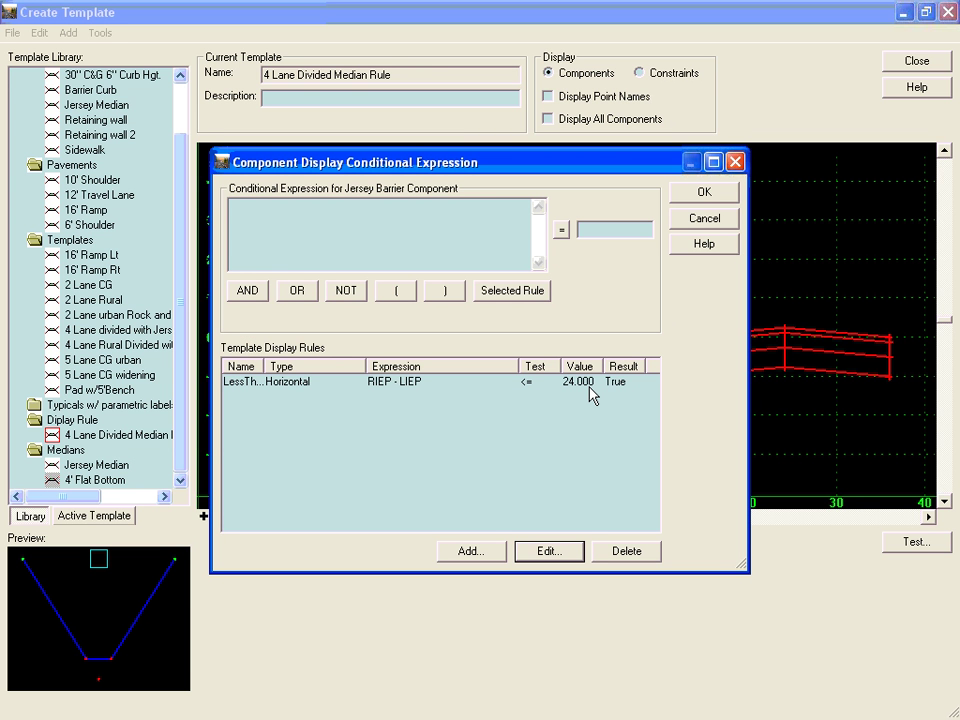
Set the Jersey Barrier's display condition to the LessThan24' rule and close its properties.
drag(417, 167, 503, 268)
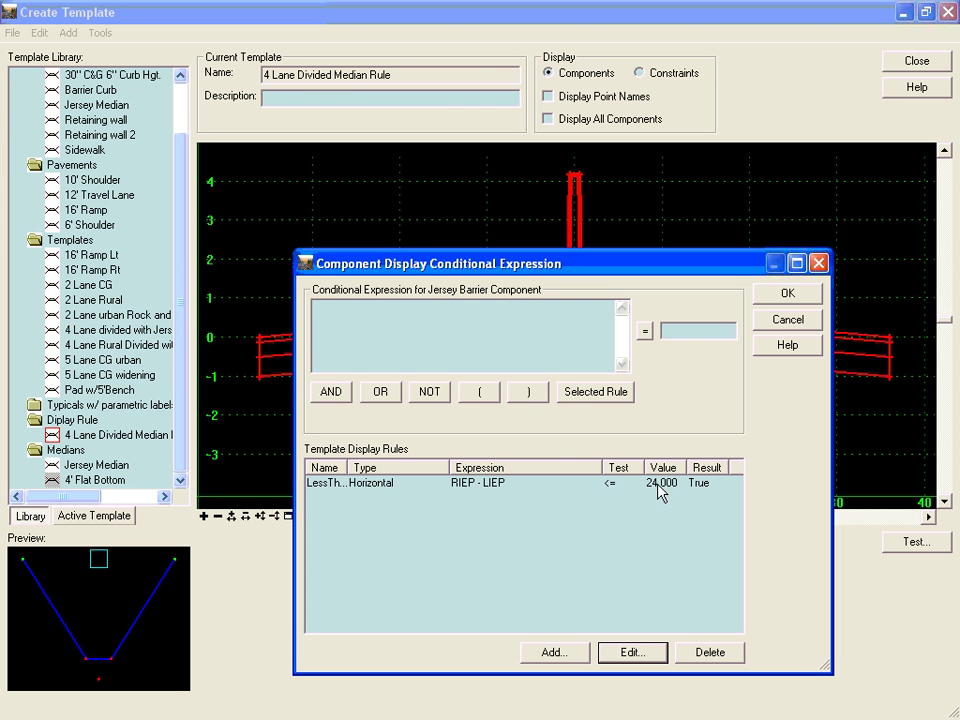
click(508, 490)
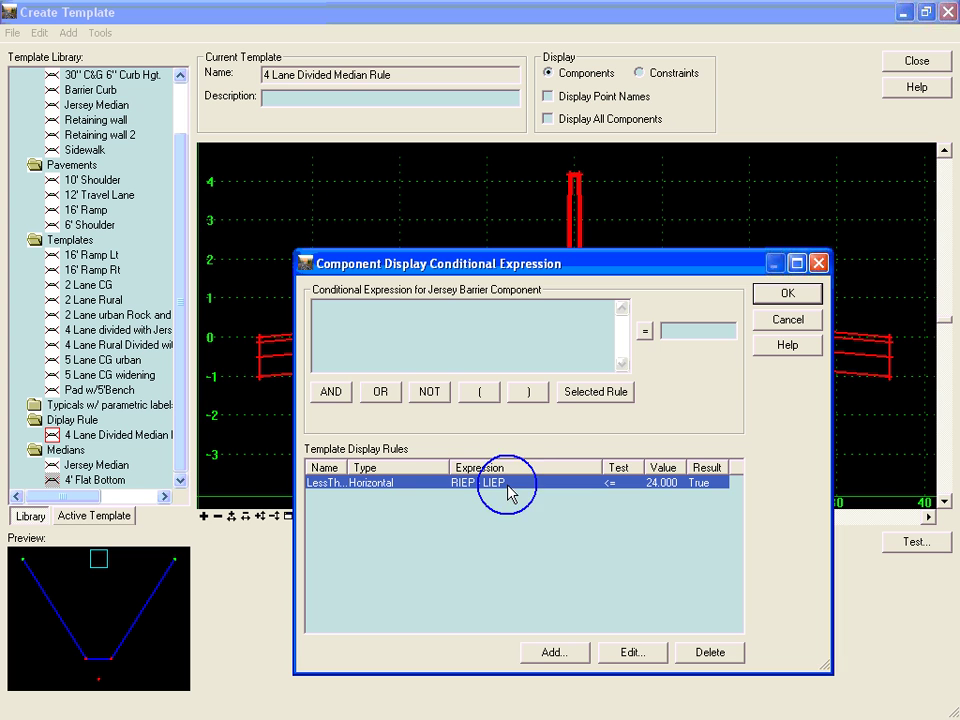
click(570, 397)
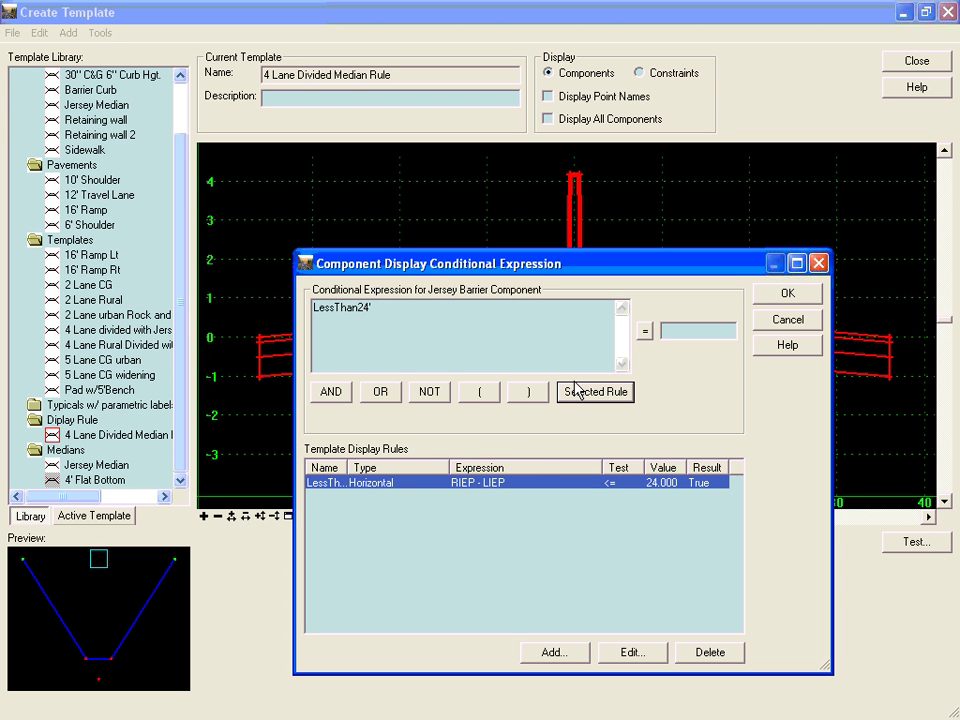
click(783, 295)
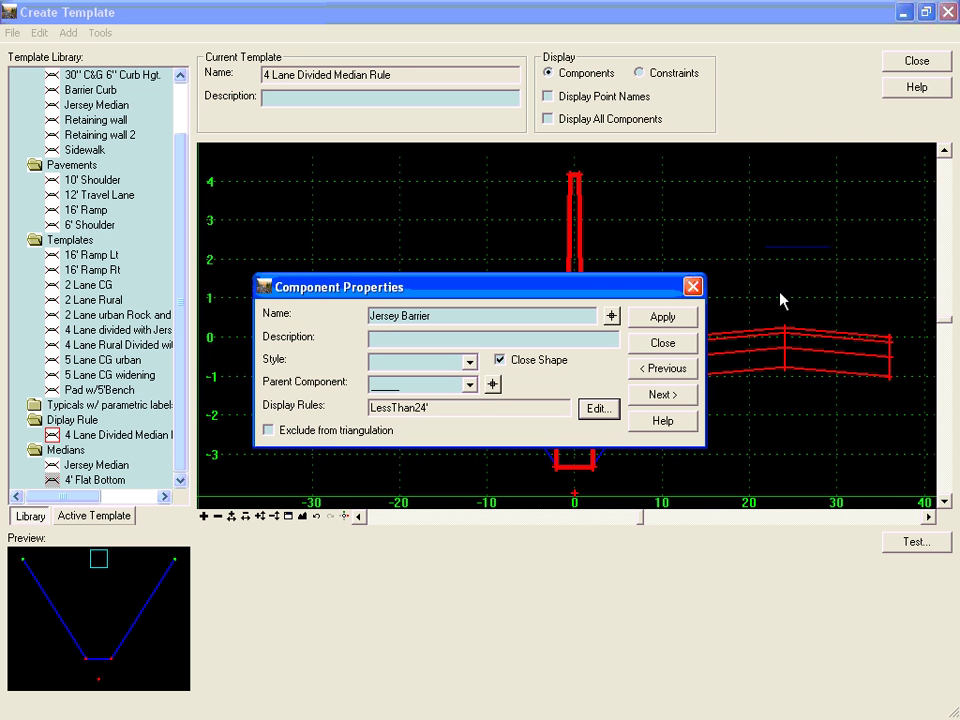
click(642, 343)
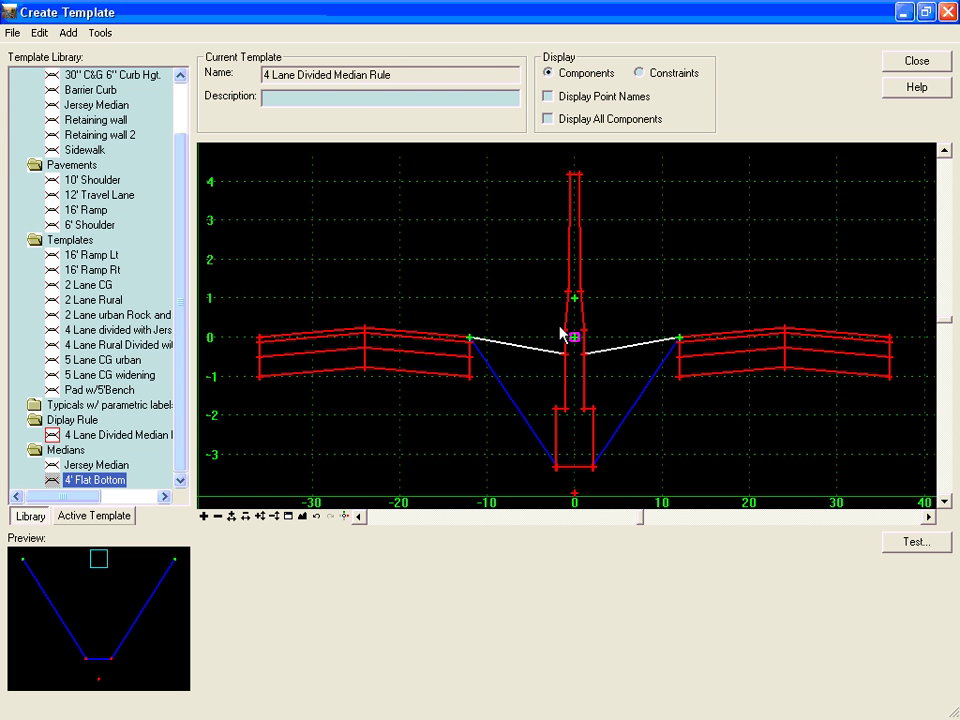
mouse_move(563, 333)
Set Jersey Barrier as the parent component of Jersey Ditch_L.
right_click(615, 356)
click(640, 460)
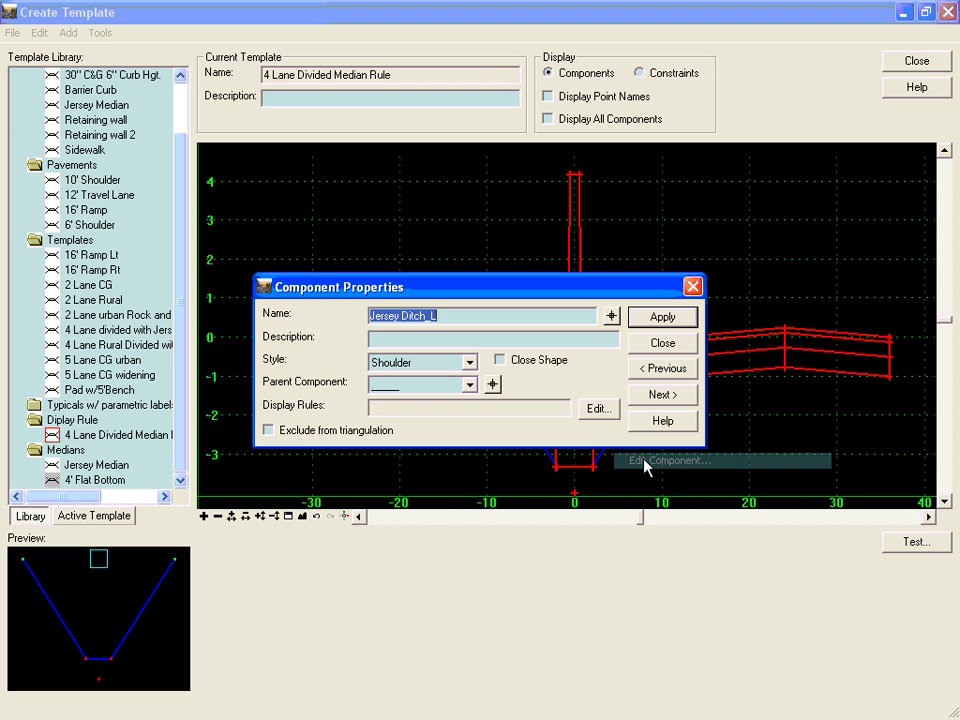
click(469, 385)
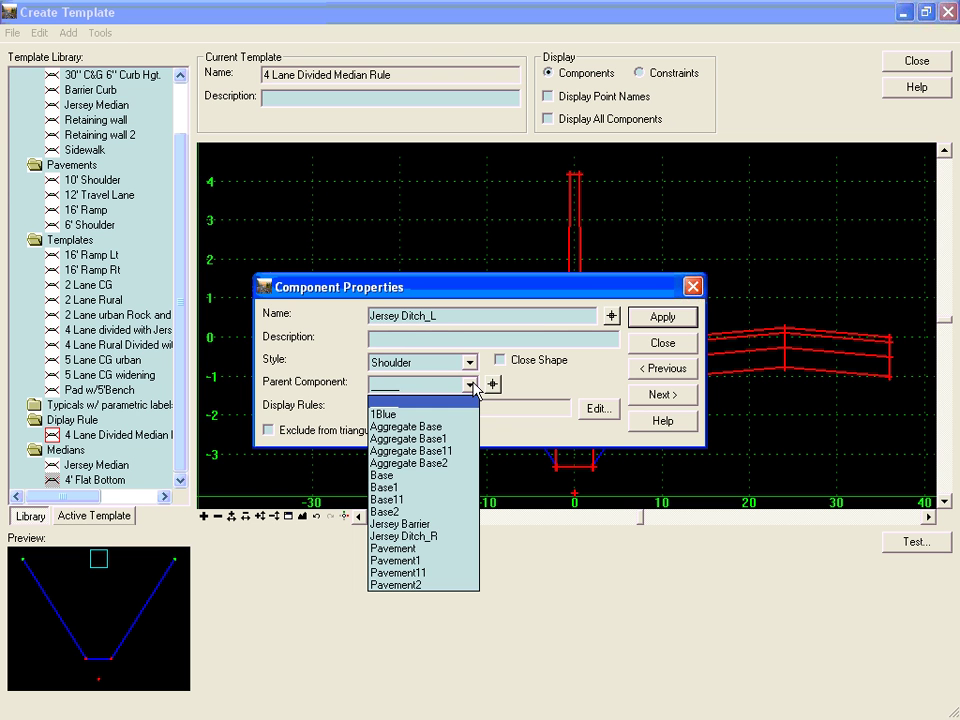
click(471, 386)
click(492, 384)
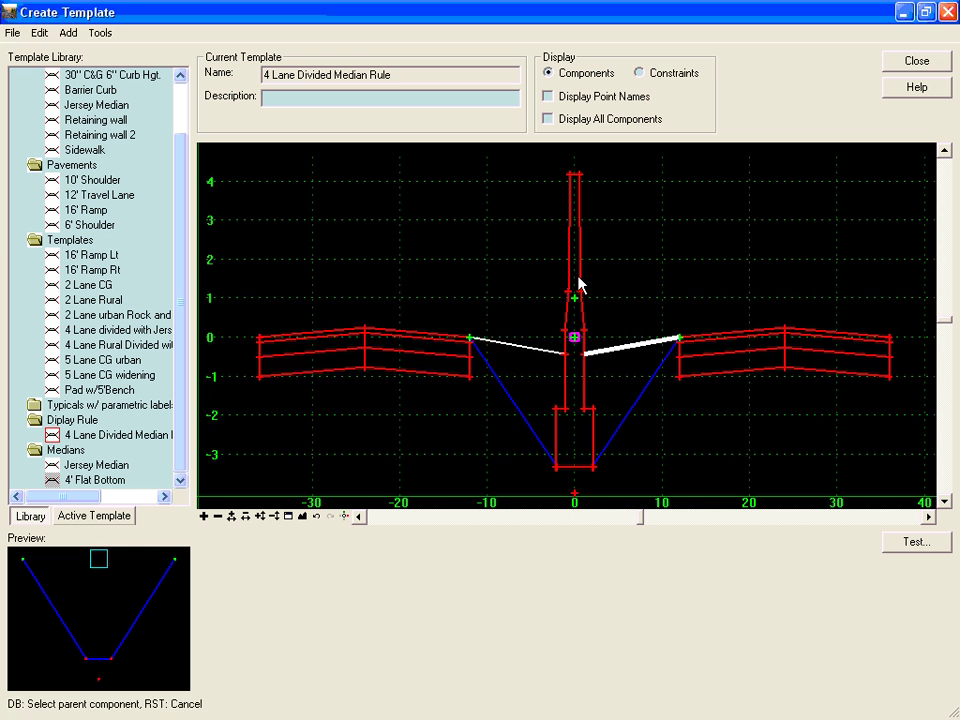
click(580, 282)
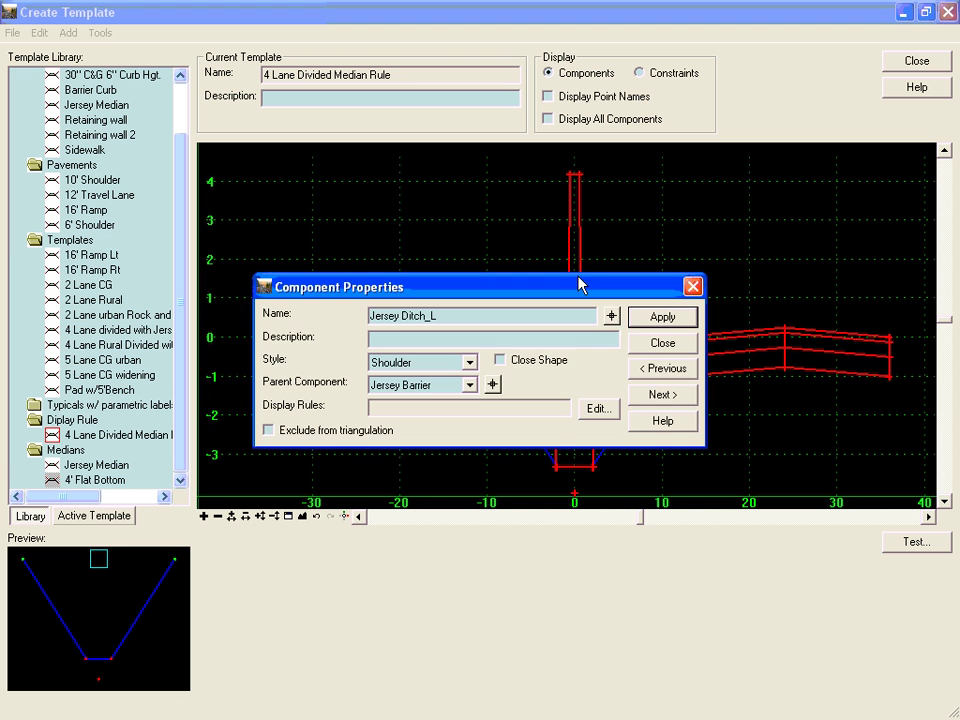
click(645, 346)
Set Jersey Barrier as the parent component of Jersey Ditch_R.
right_click(540, 352)
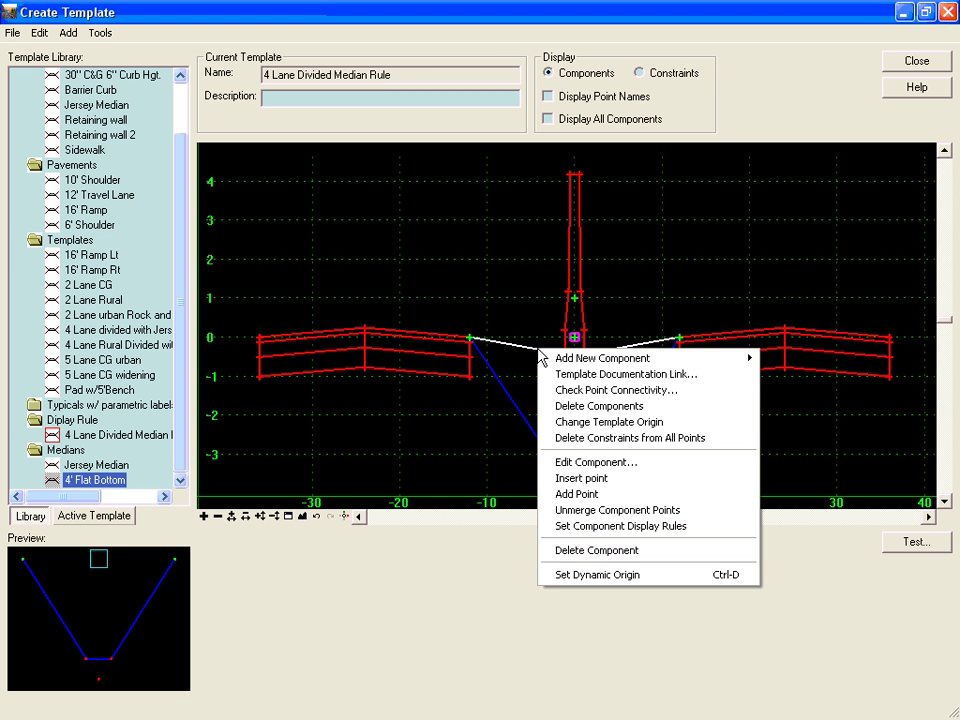
click(562, 461)
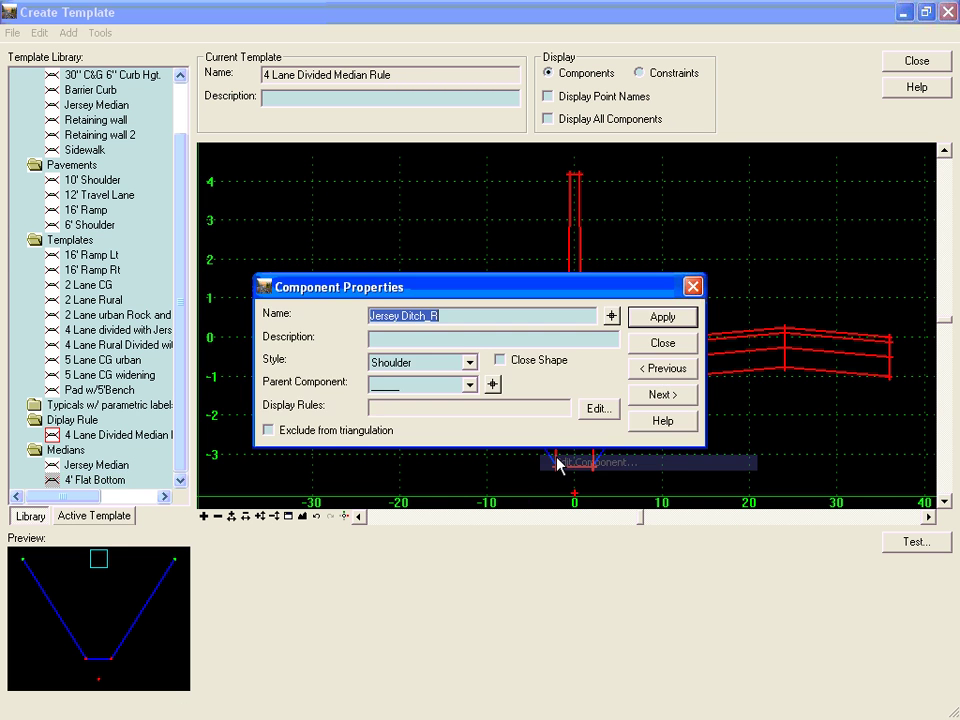
click(493, 385)
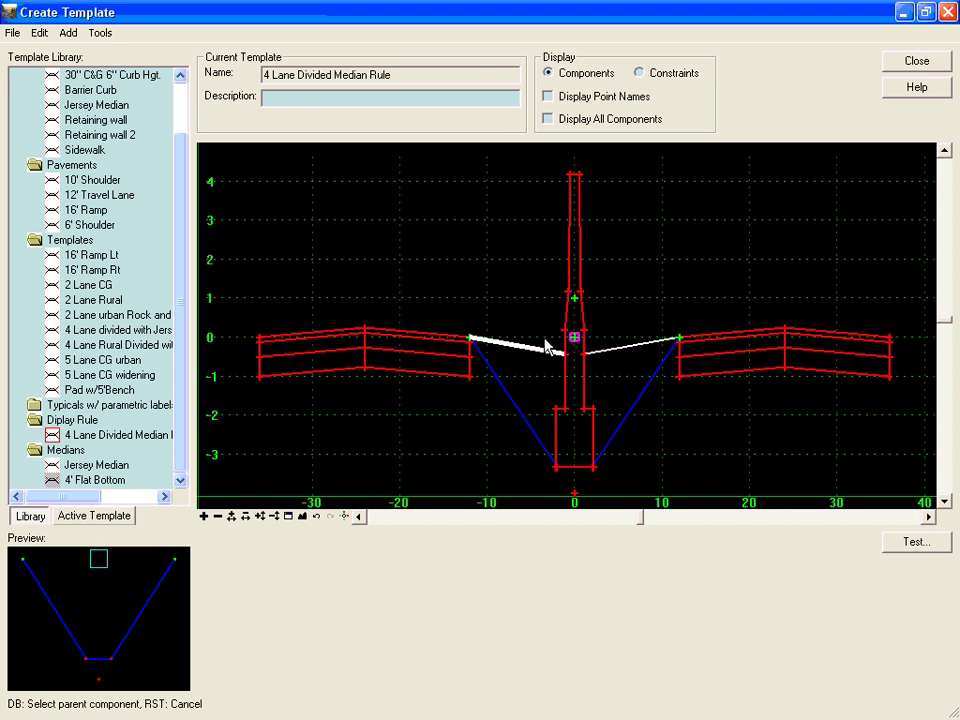
click(568, 276)
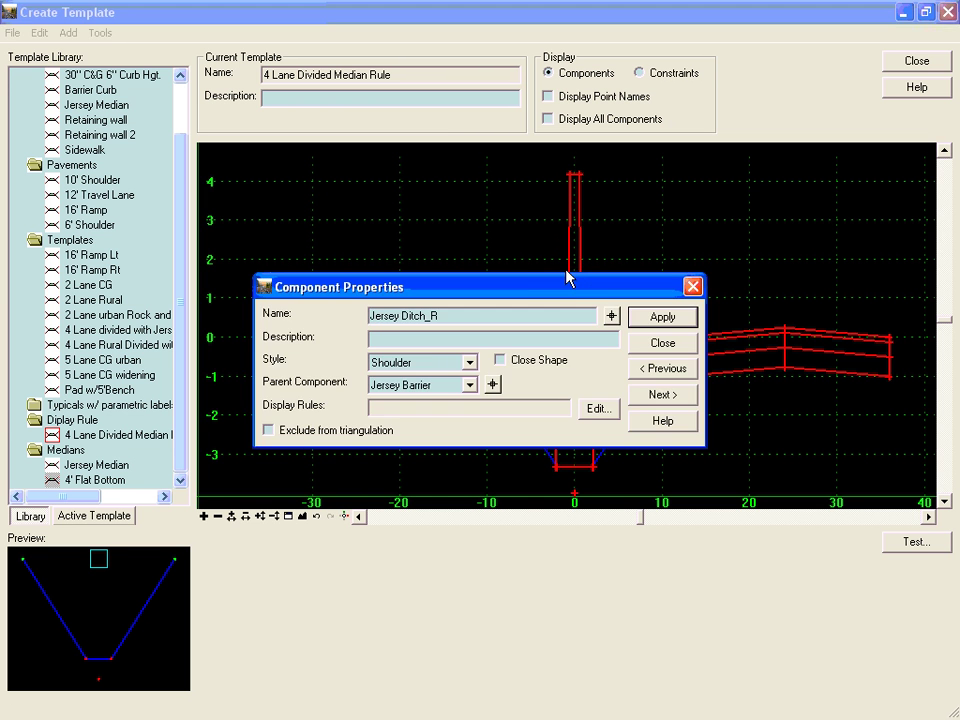
click(637, 348)
mouse_move(578, 340)
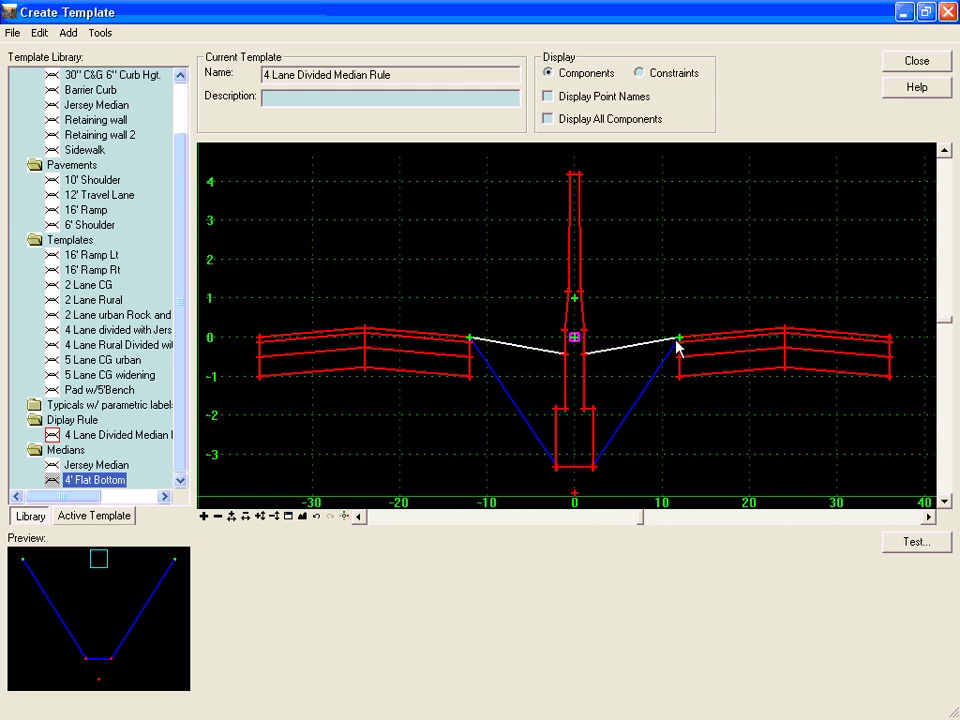
Give the 1Blue ditch the display condition NOT LessThan24', apply it, and close its properties.
mouse_move(679, 343)
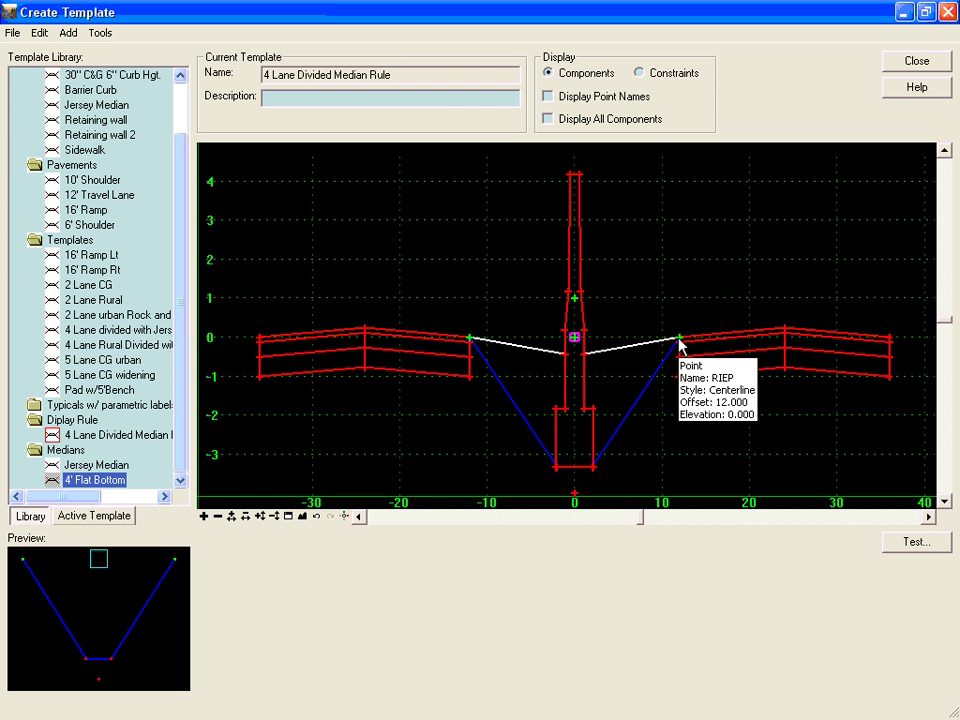
right_click(630, 418)
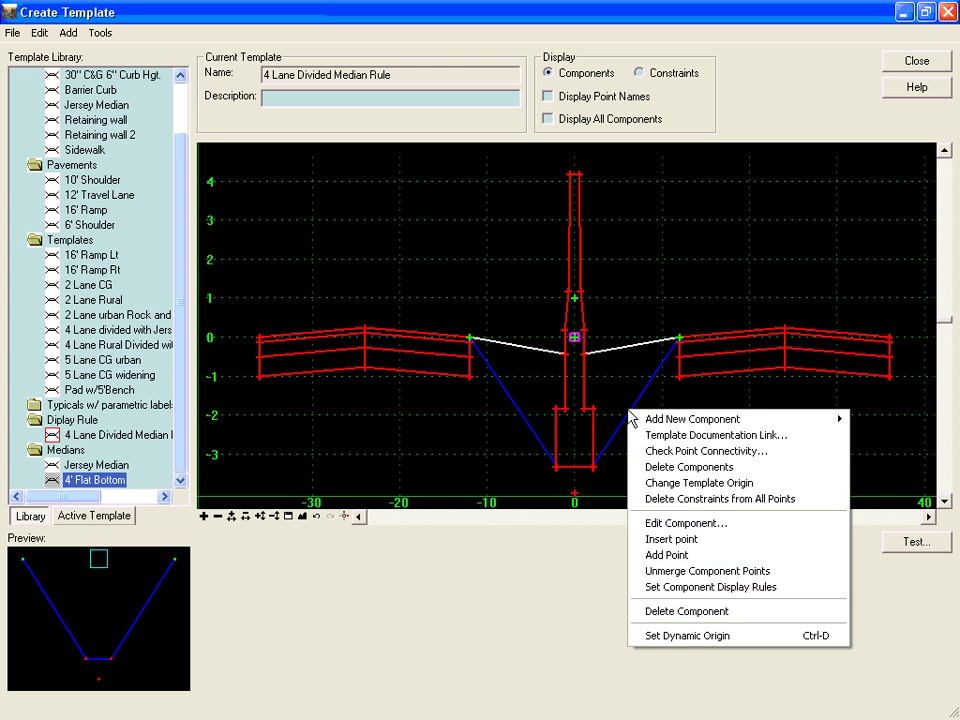
click(677, 523)
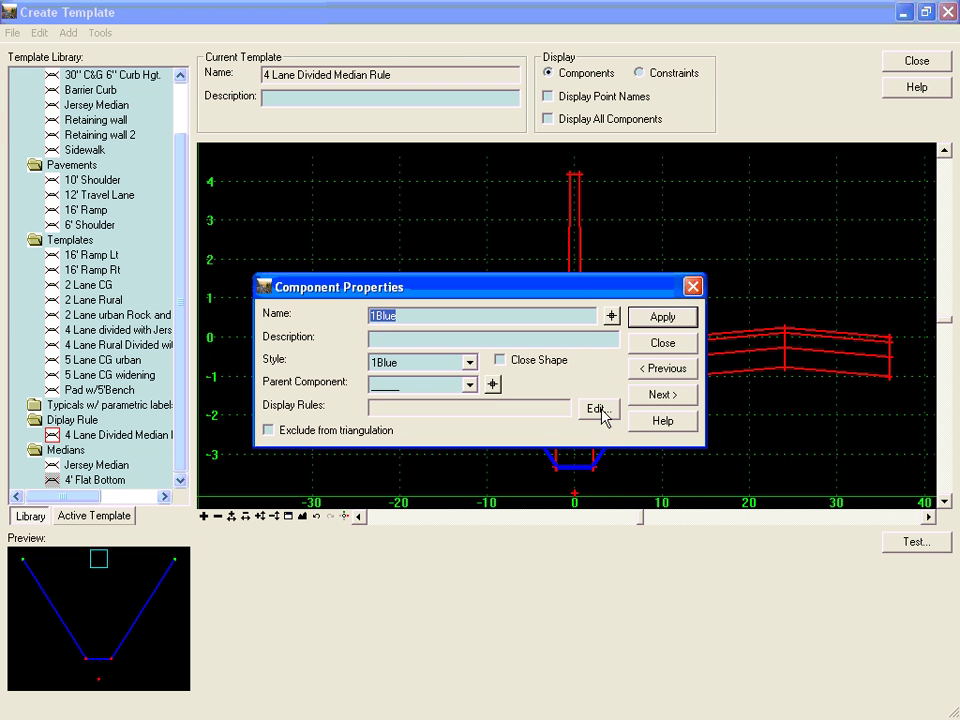
click(598, 412)
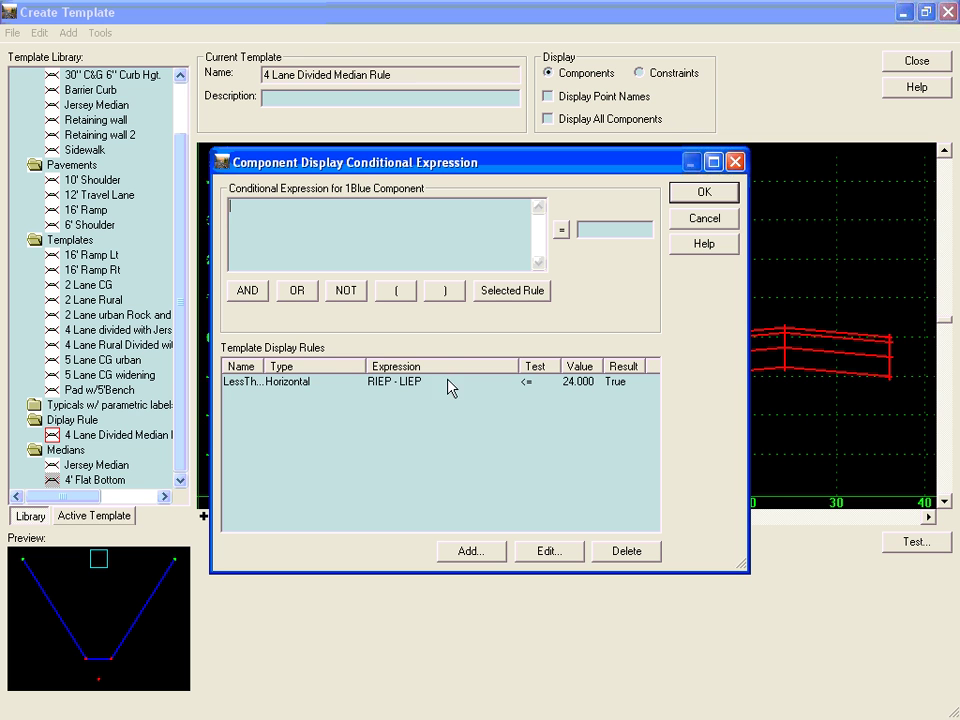
click(345, 291)
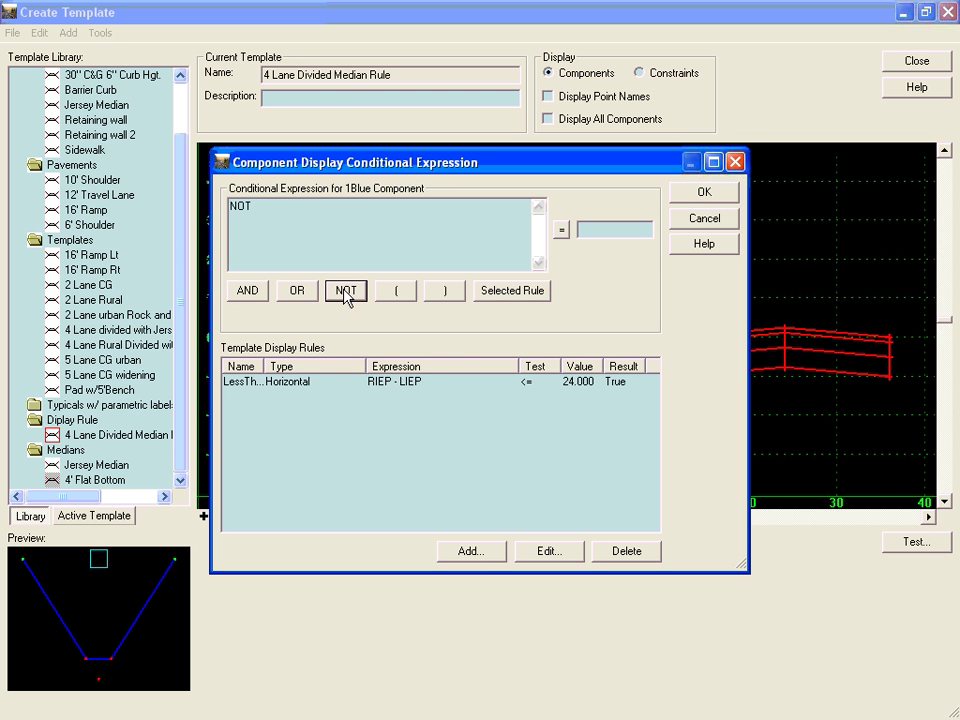
click(306, 386)
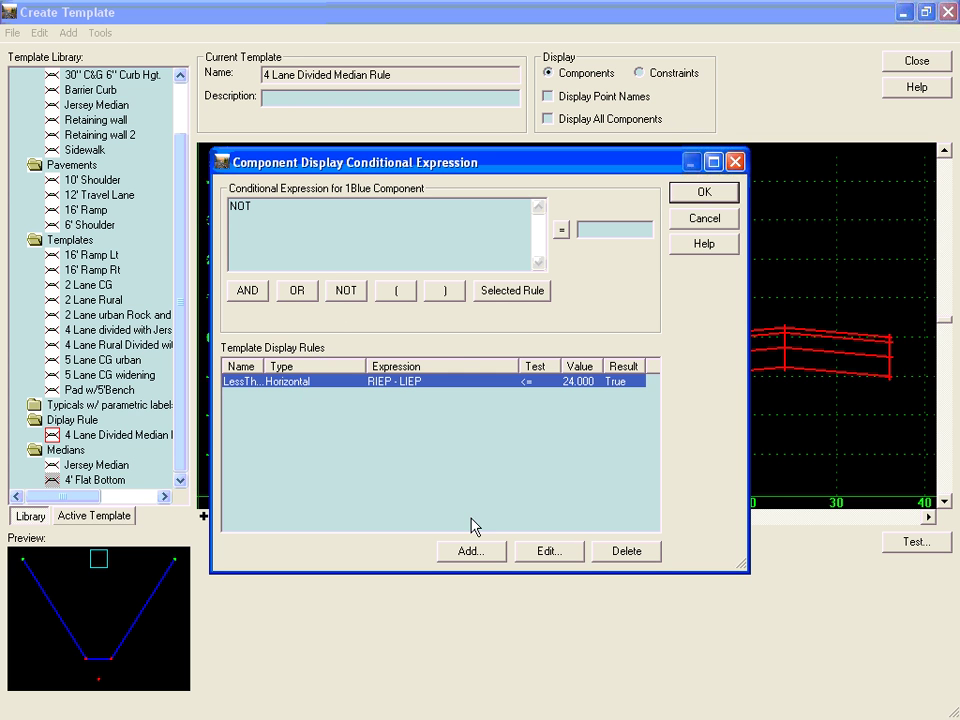
click(512, 294)
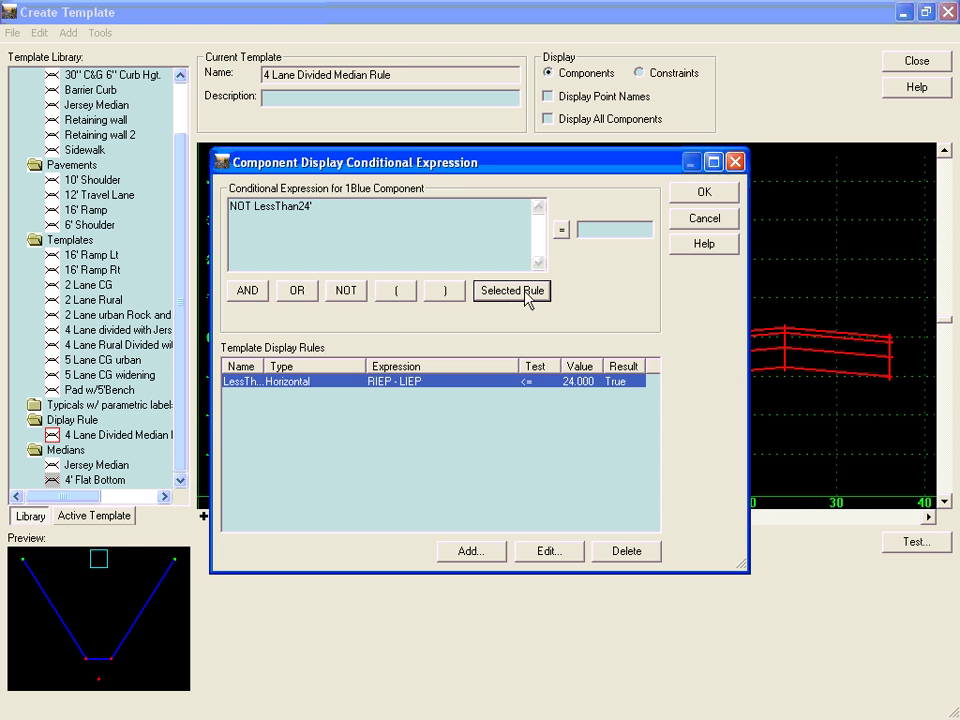
click(700, 193)
click(665, 316)
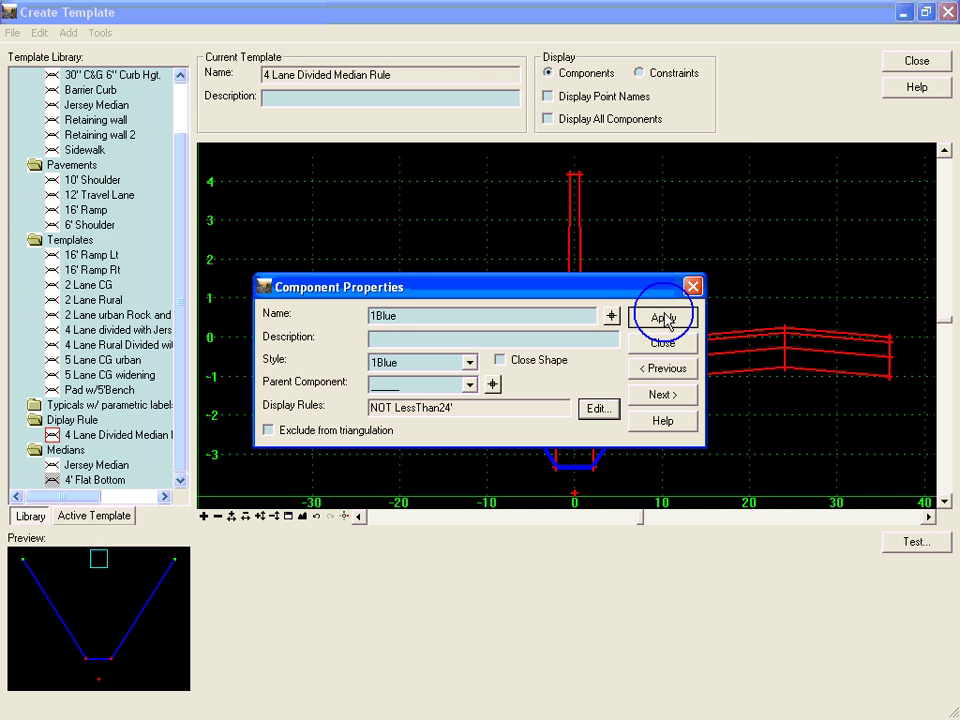
click(664, 341)
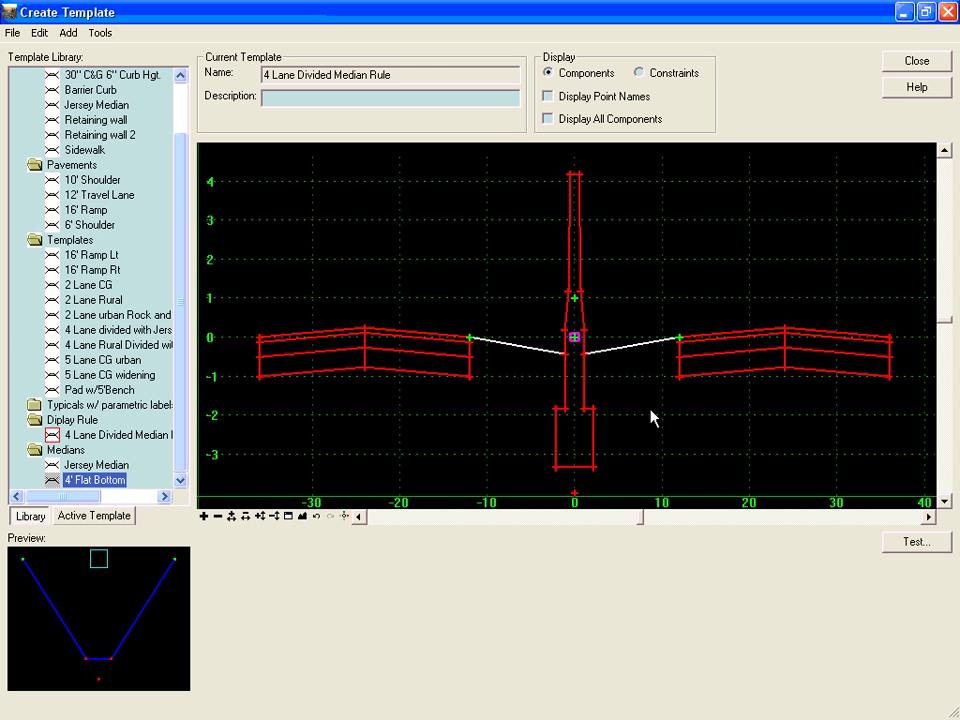
Start moving the left median edge point further left to widen the median.
right_click(471, 341)
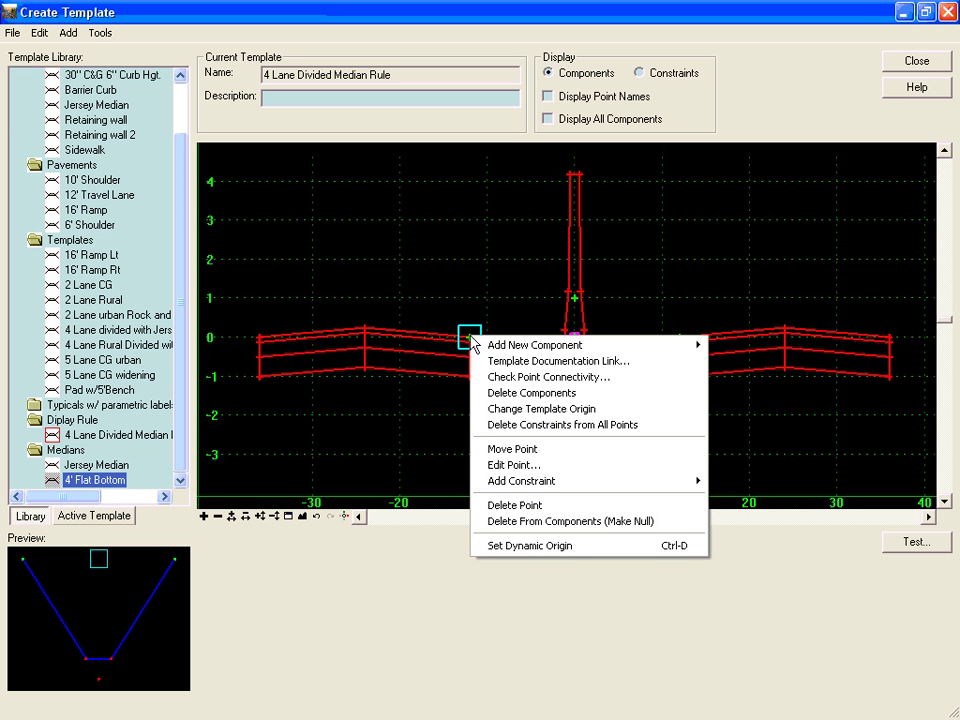
click(509, 449)
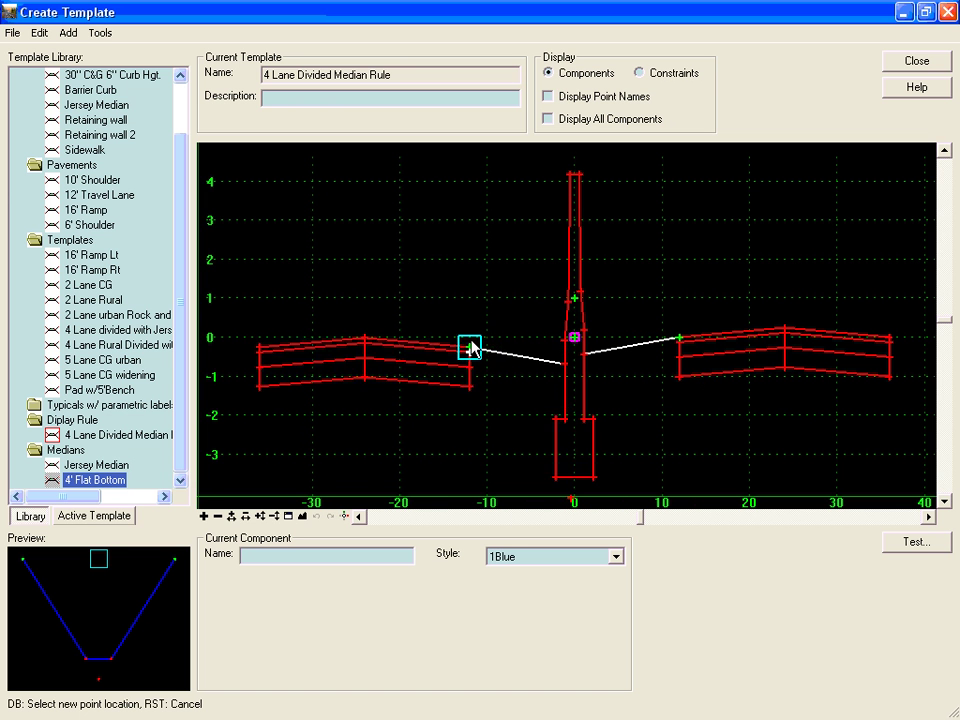